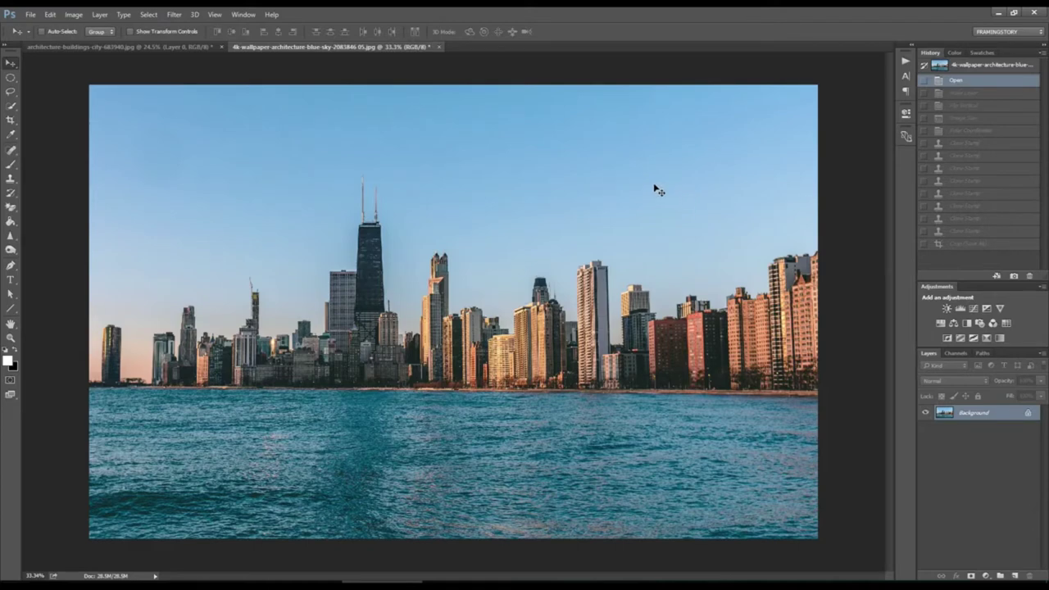
- Start unlocking the skyline photo's Background layer by bringing up the New Layer dialog
{"action": "double_click", "coordinate": [994, 418]}
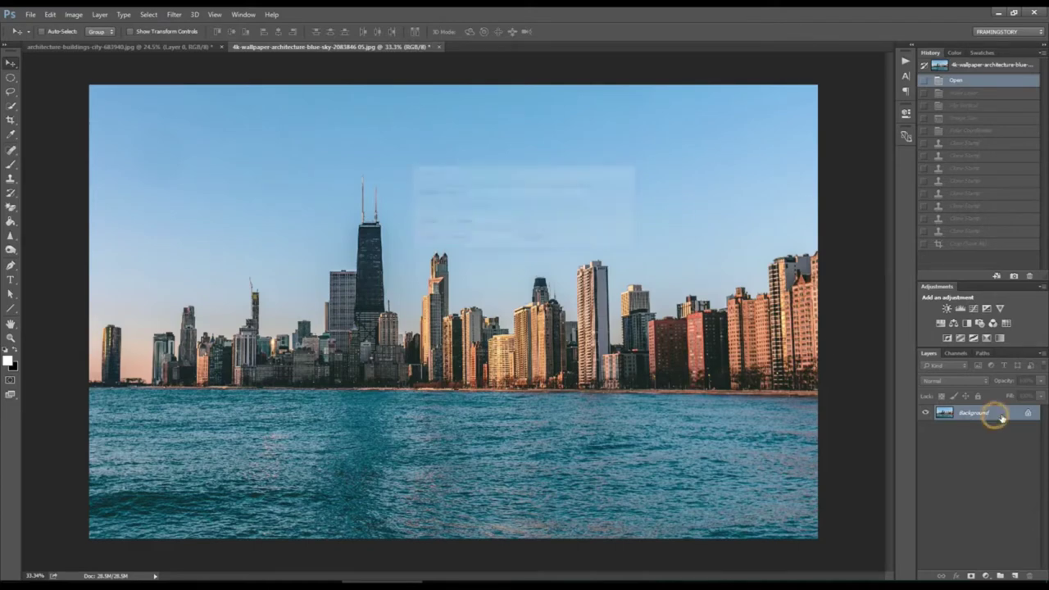
- Convert the Background into Layer 0 and resize the image to a 2490 × 2490 px square
{"action": "left_click", "coordinate": [617, 193]}
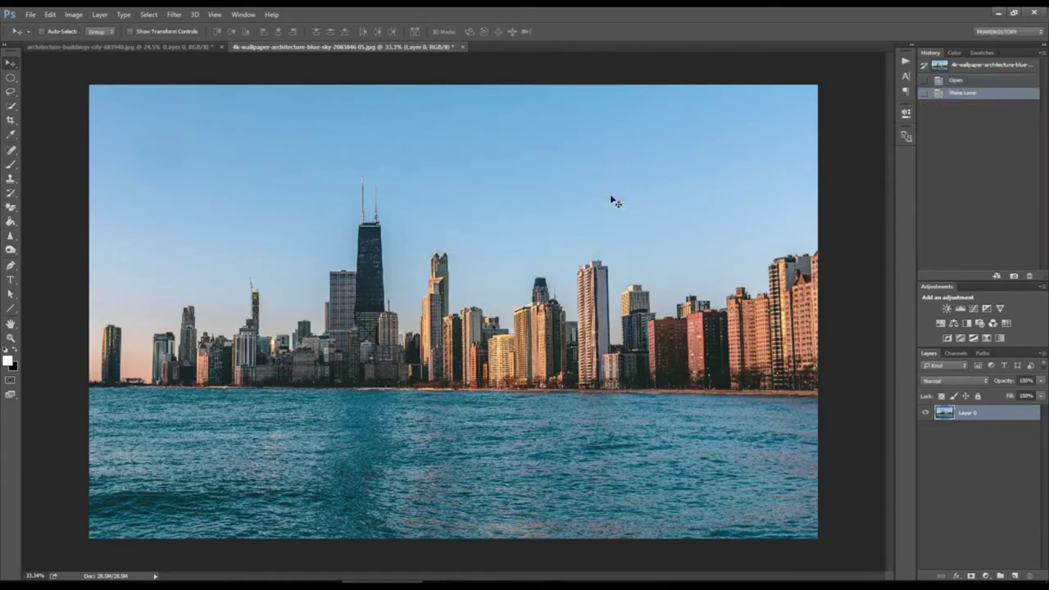
{"action": "left_click", "coordinate": [51, 16]}
{"action": "mouse_move", "coordinate": [73, 14]}
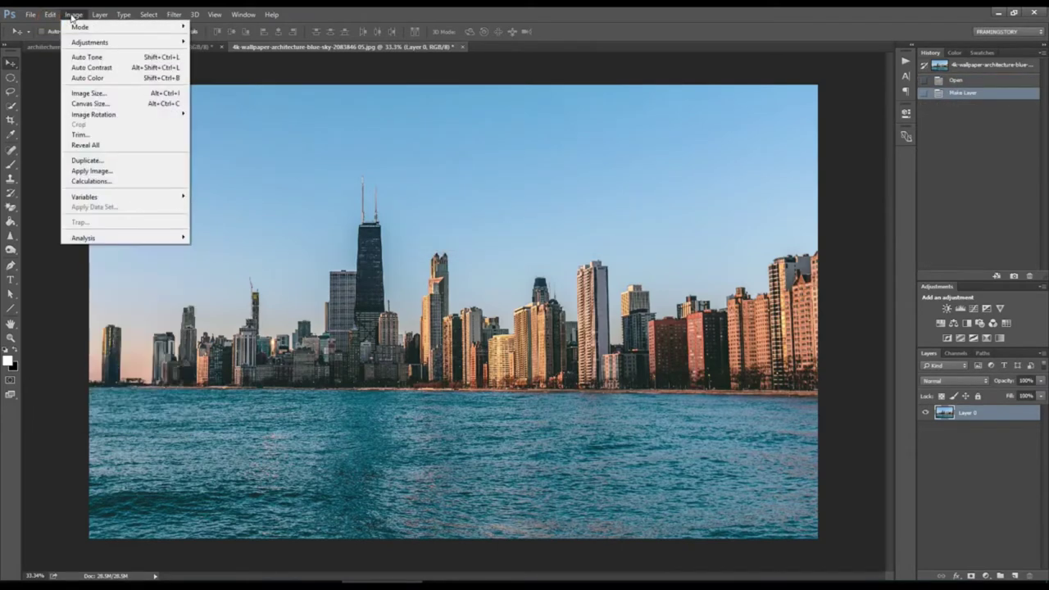
{"action": "left_click", "coordinate": [135, 93]}
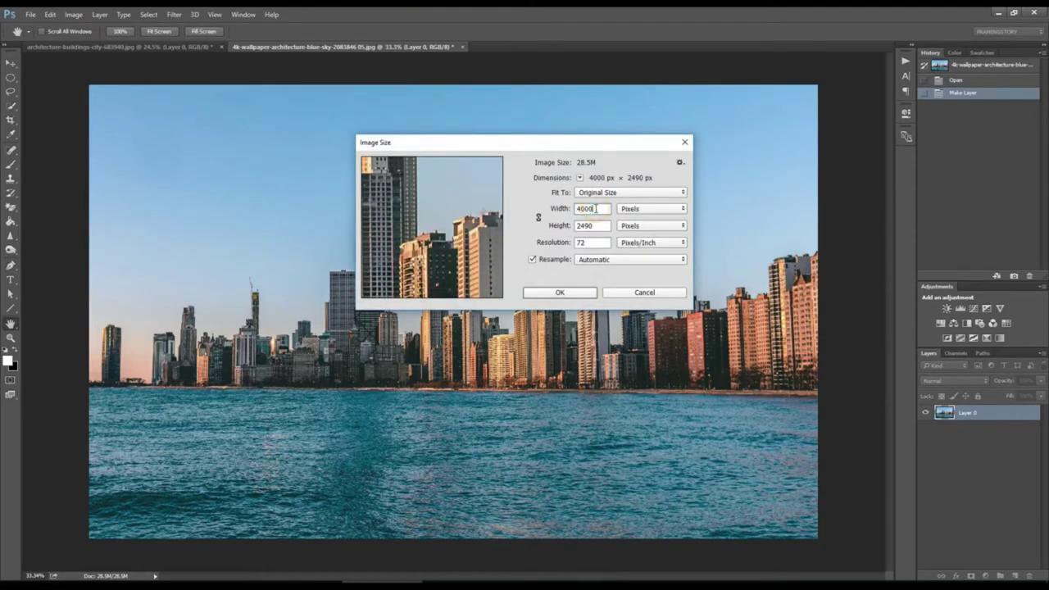
{"action": "left_click_drag", "start_coordinate": [562, 210], "coordinate": [568, 231]}
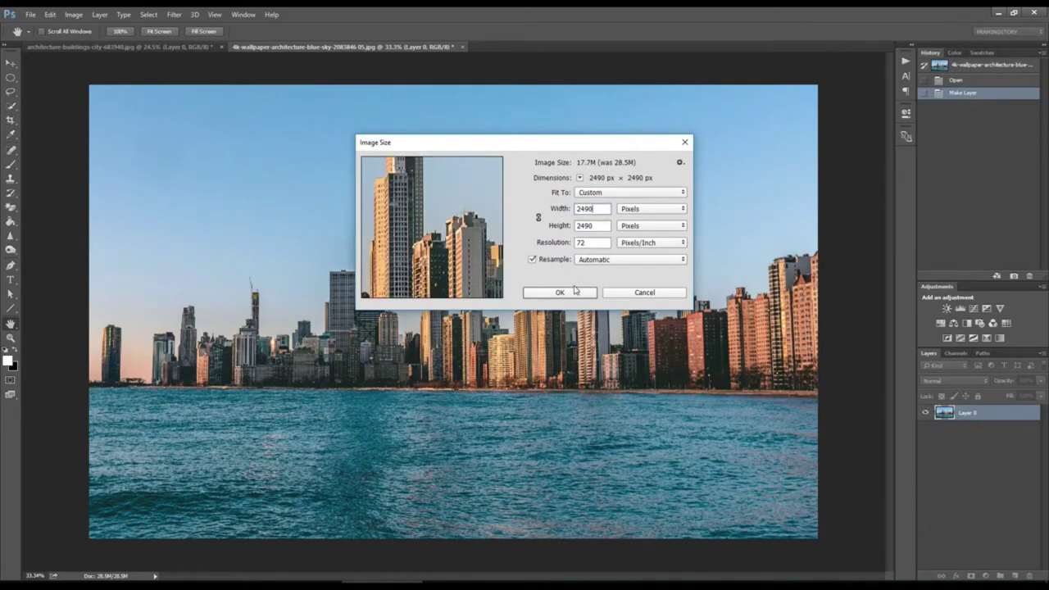
{"action": "left_click", "coordinate": [560, 293]}
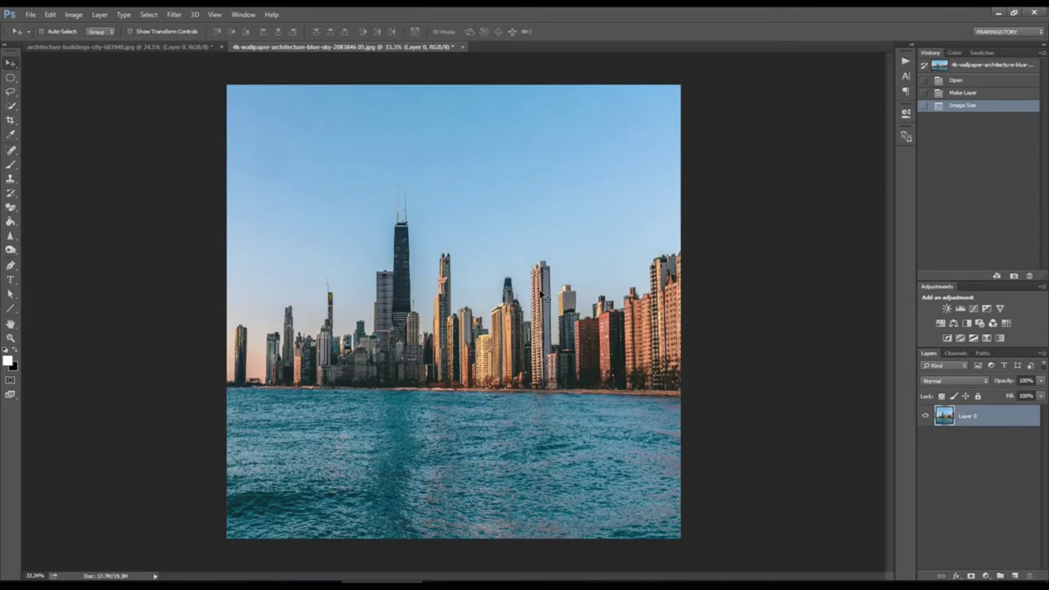
- Flip the square image vertically so the water is at the top and the sky at the bottom
{"action": "left_click", "coordinate": [50, 14]}
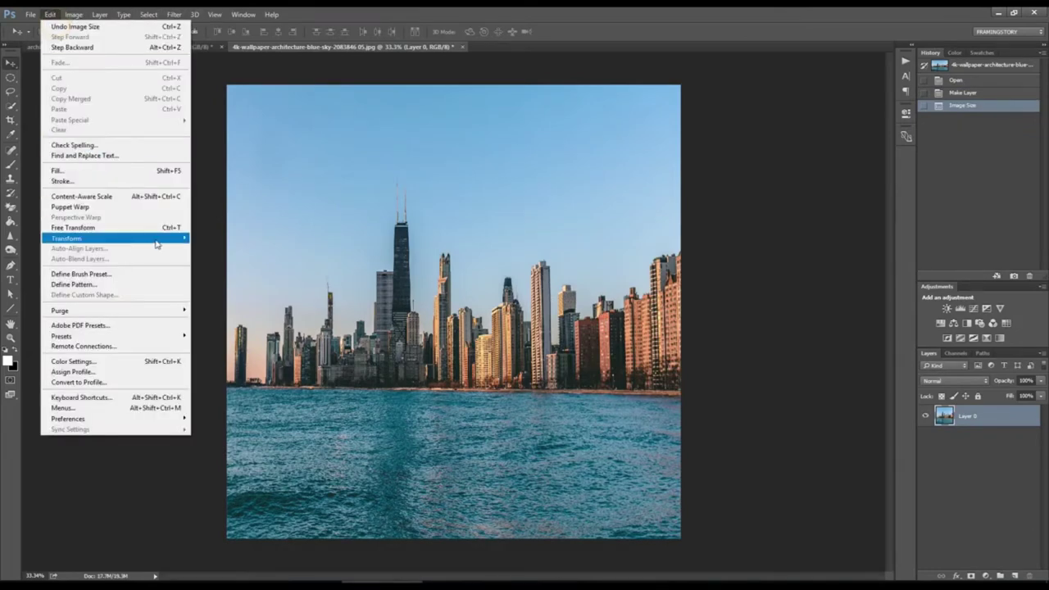
{"action": "mouse_move", "coordinate": [66, 237]}
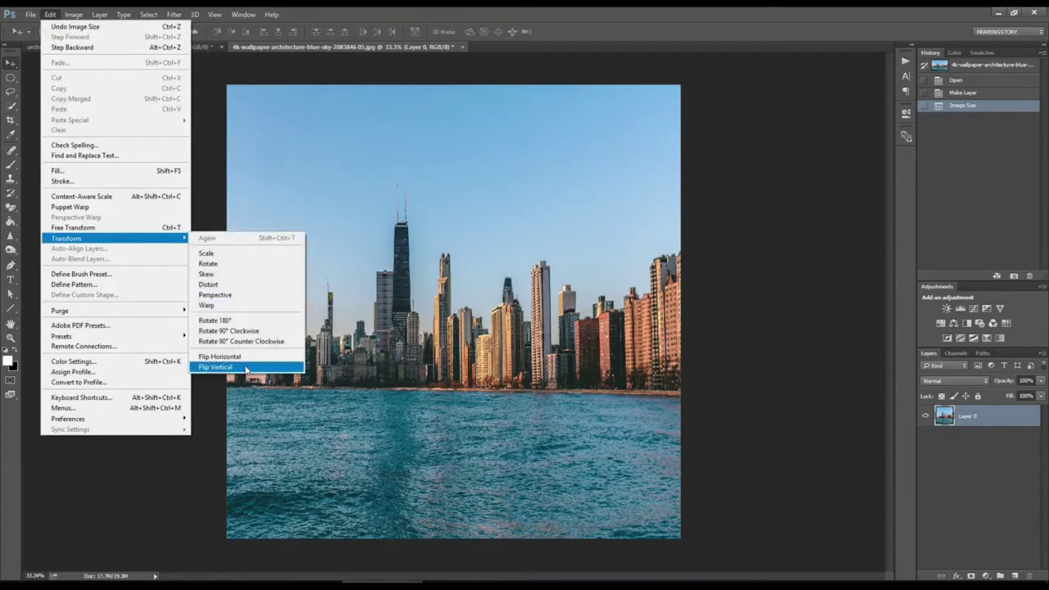
{"action": "left_click", "coordinate": [244, 368]}
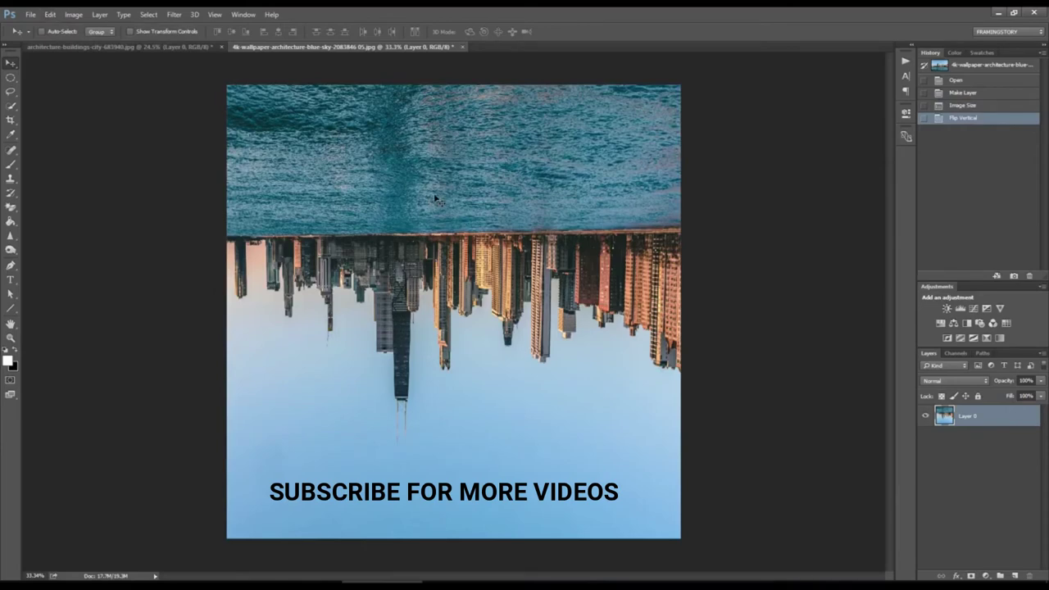
{"action": "left_click", "coordinate": [175, 16]}
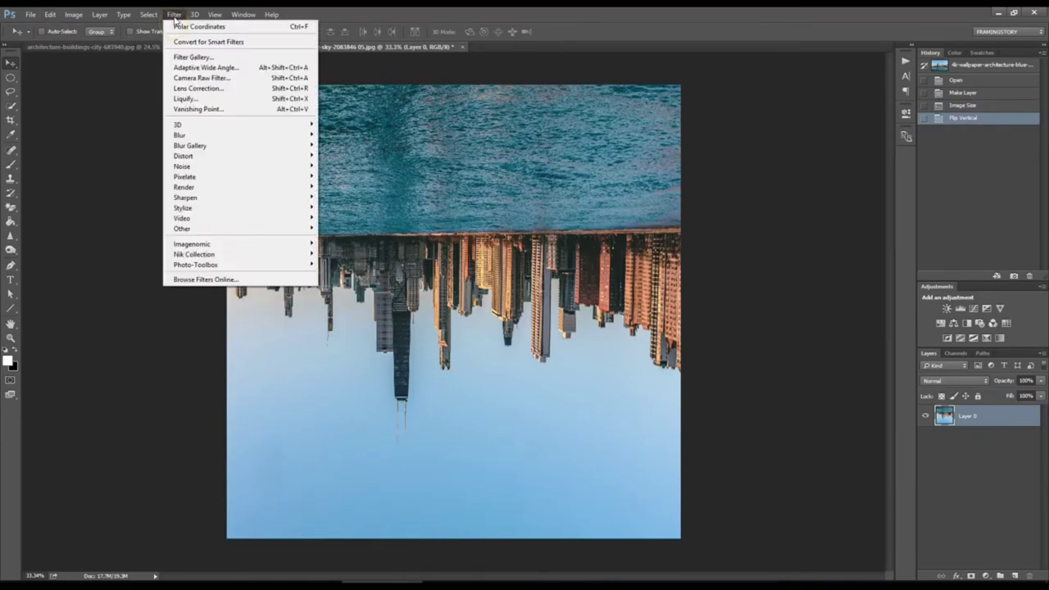
- Open the Polar Coordinates filter and set its preview zoom to 25%
{"action": "mouse_move", "coordinate": [184, 156]}
{"action": "left_click", "coordinate": [358, 177]}
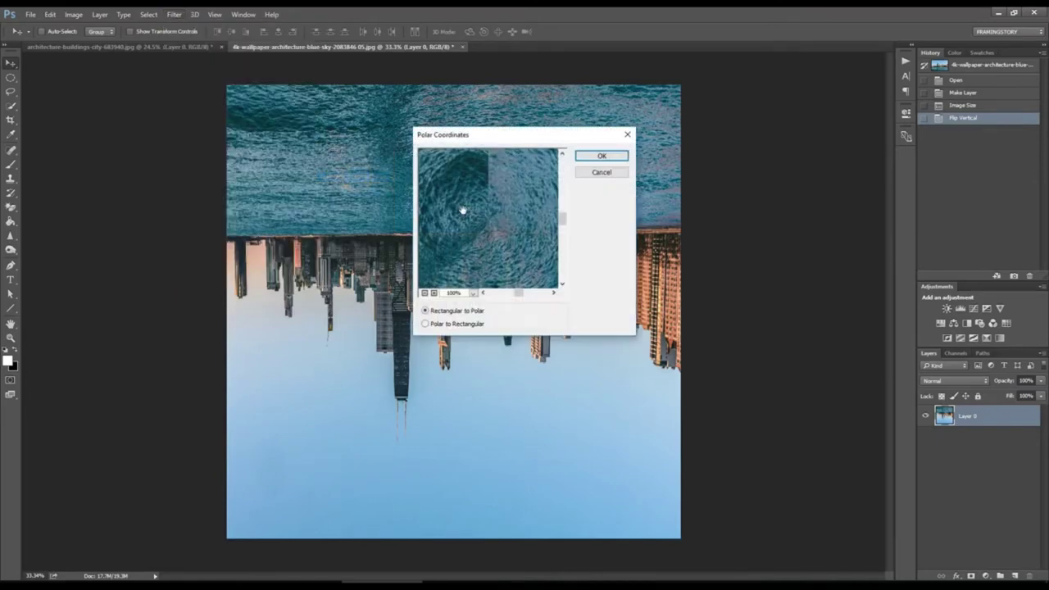
{"action": "left_click", "coordinate": [424, 293]}
{"action": "left_click", "coordinate": [425, 293]}
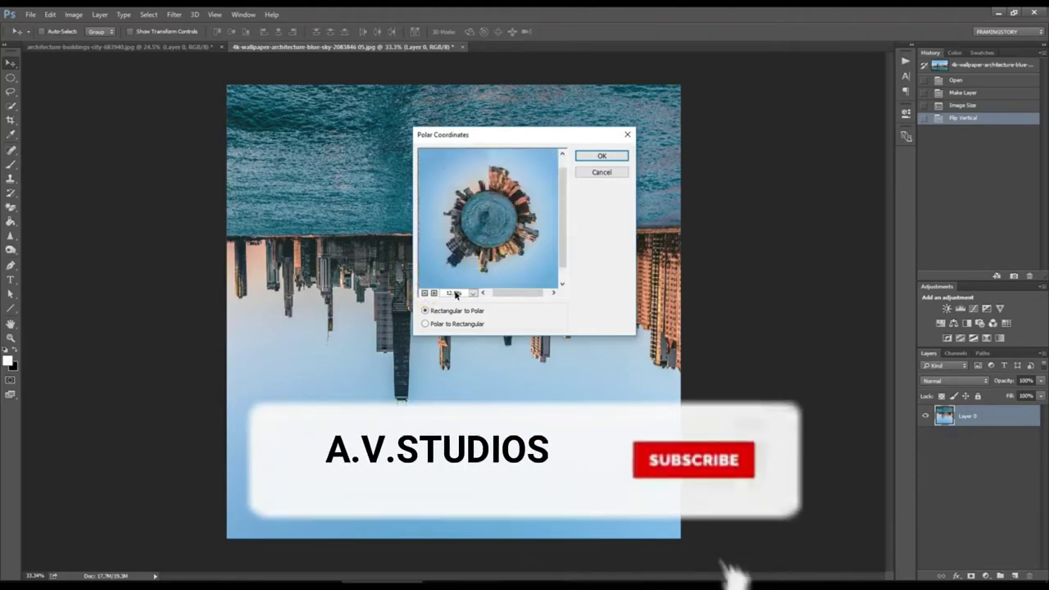
{"action": "left_click", "coordinate": [456, 294]}
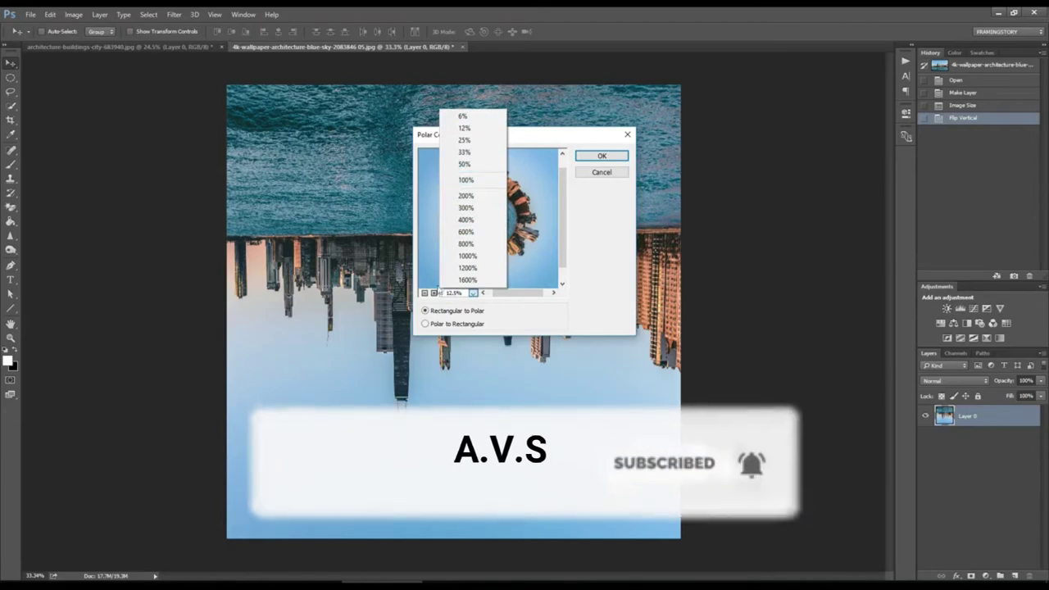
{"action": "left_click", "coordinate": [545, 456]}
{"action": "left_click", "coordinate": [455, 293]}
{"action": "left_click", "coordinate": [455, 295]}
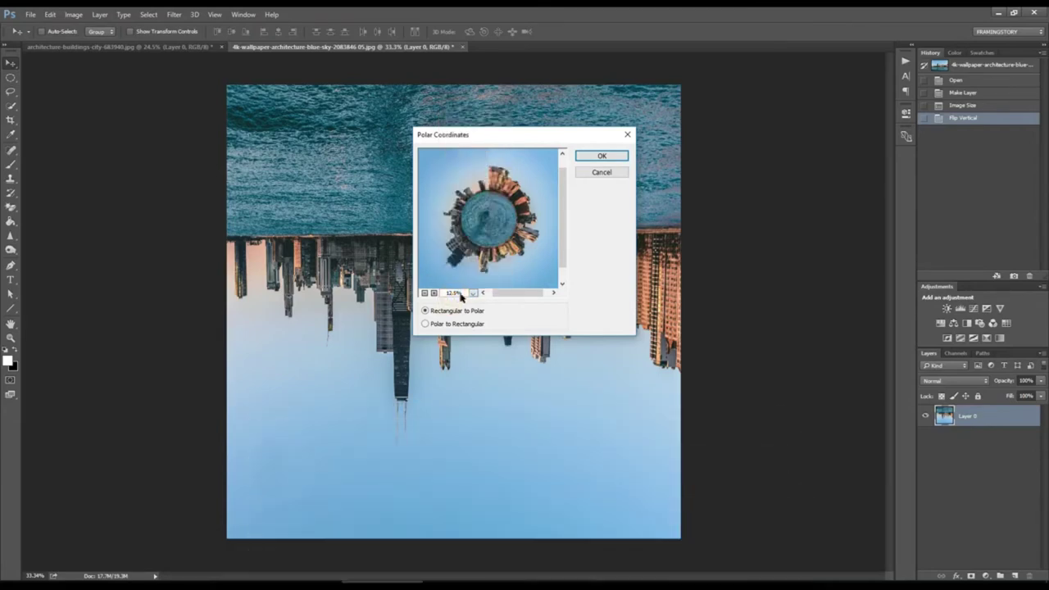
{"action": "left_click", "coordinate": [433, 293]}
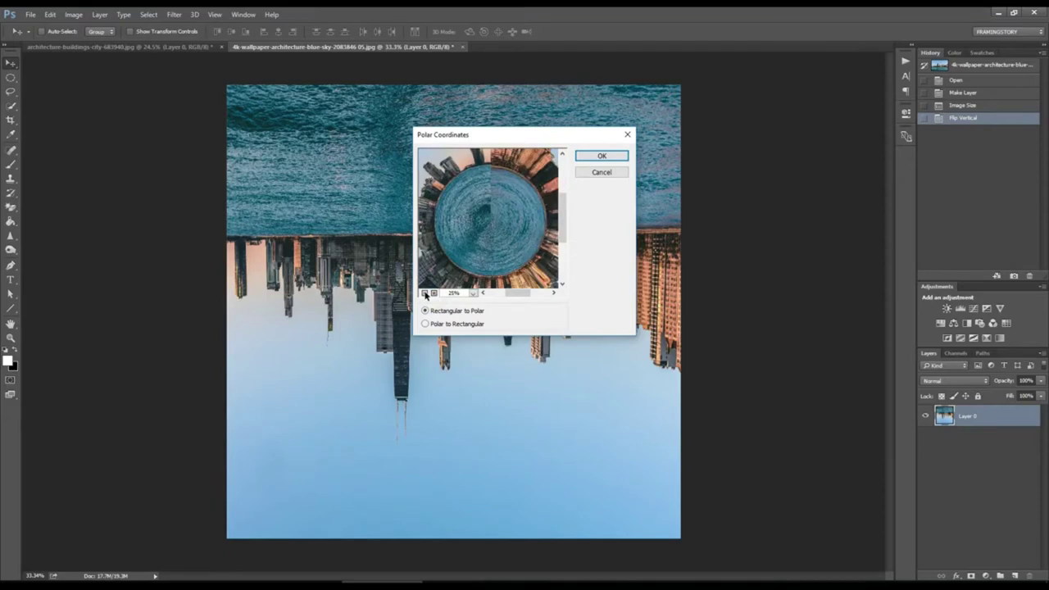
{"action": "left_click", "coordinate": [453, 295]}
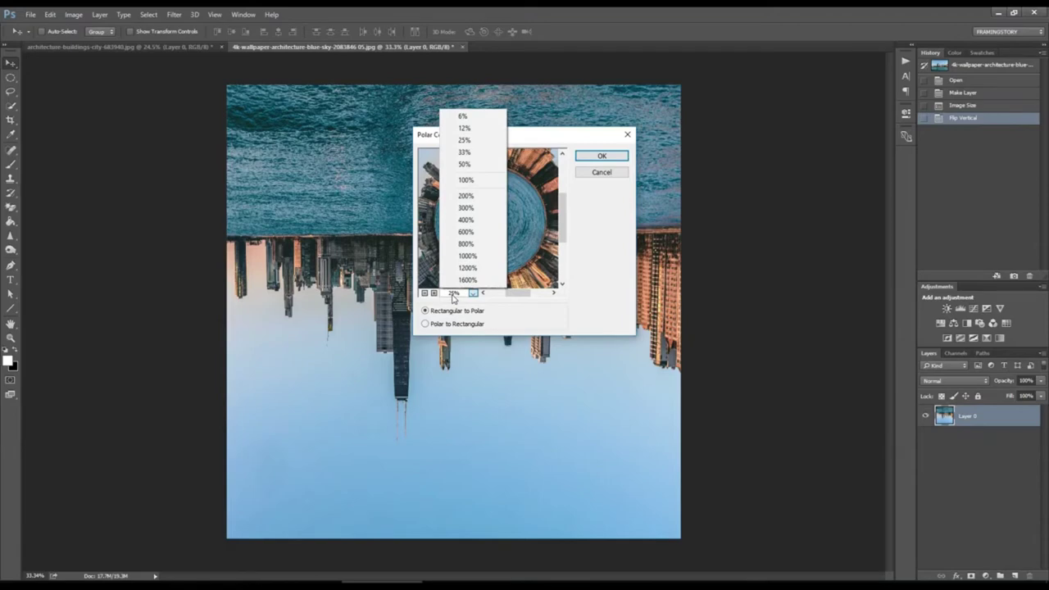
- Apply Polar Coordinates with Rectangular to Polar to wrap the skyline into a tiny planet
{"action": "left_click", "coordinate": [427, 324]}
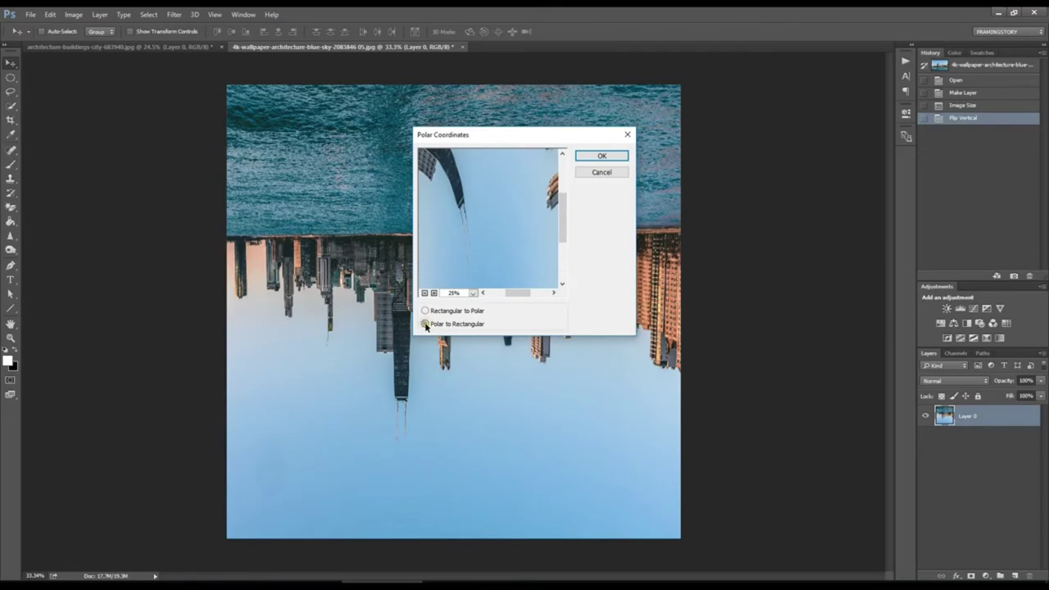
{"action": "left_click", "coordinate": [425, 310]}
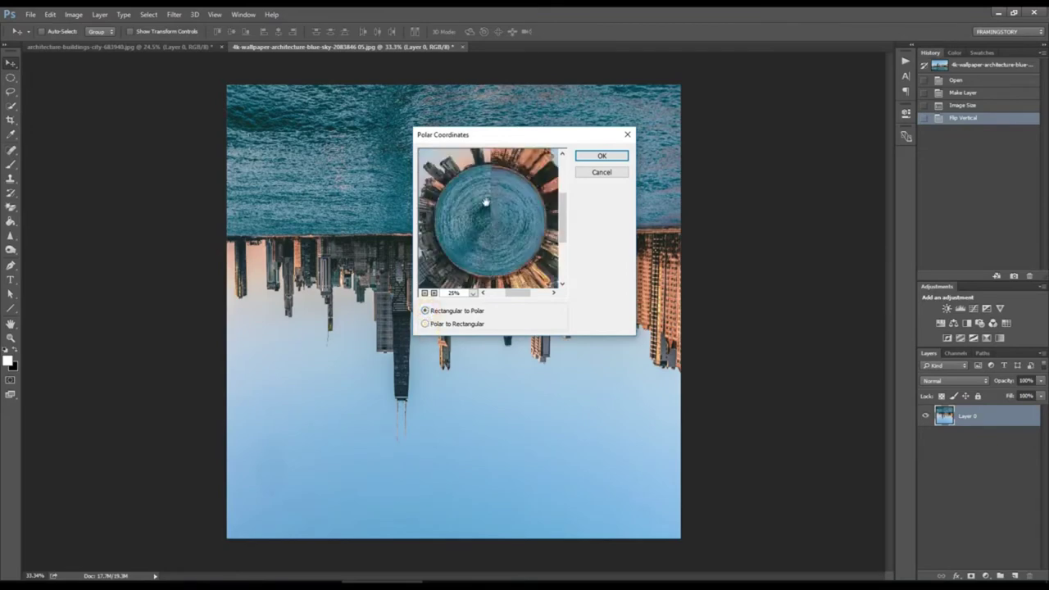
{"action": "left_click", "coordinate": [472, 293]}
{"action": "left_click", "coordinate": [473, 293]}
{"action": "left_click", "coordinate": [593, 155]}
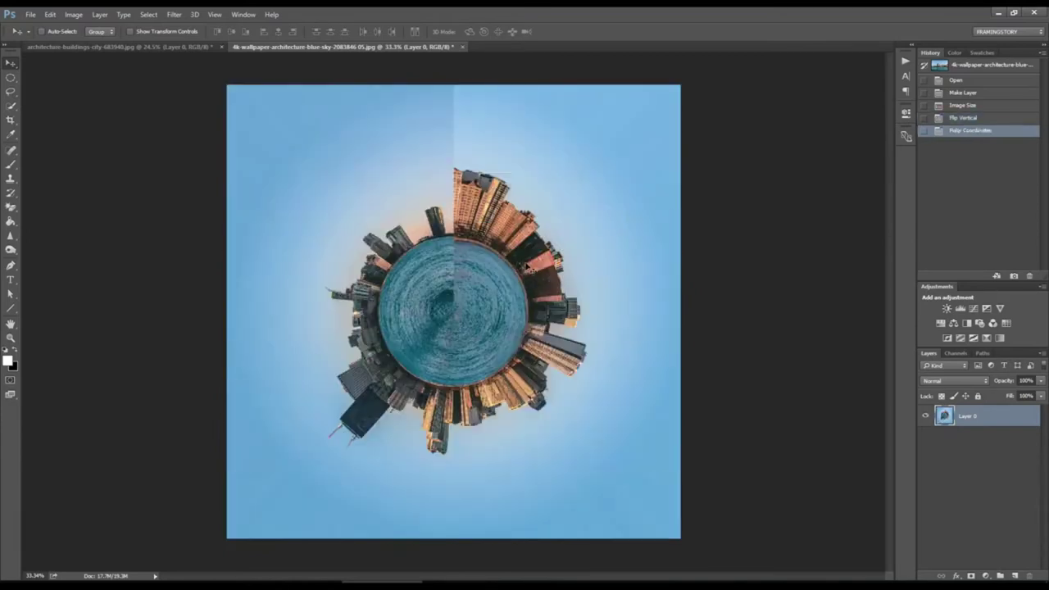
- Clone Stamp over the vertical seam in the central water
{"action": "scroll", "coordinate": [426, 281], "scroll_direction": "up", "scroll_amount": 2}
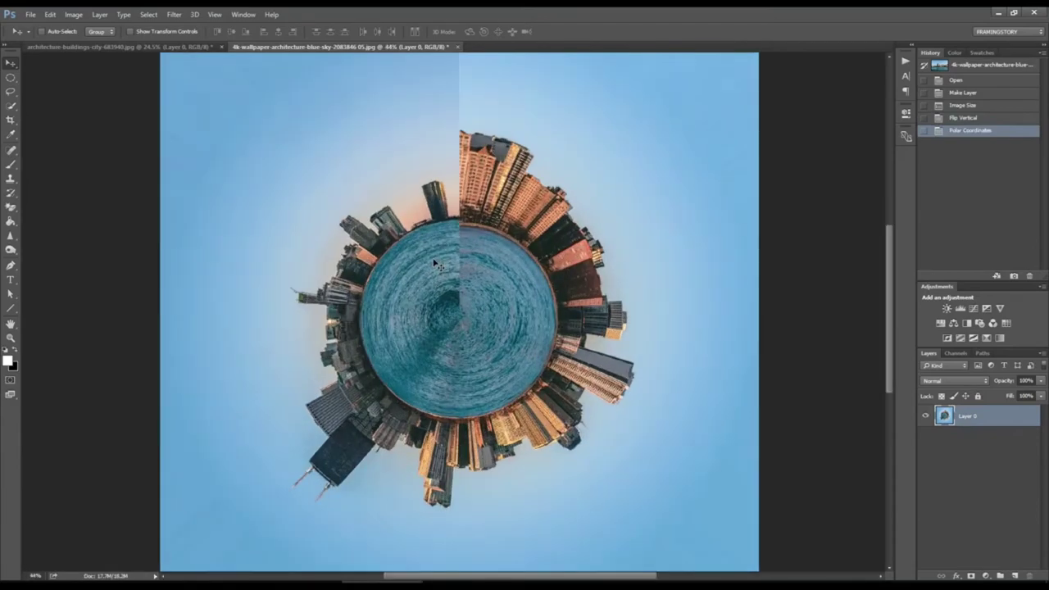
{"action": "scroll", "coordinate": [437, 264], "scroll_direction": "up", "scroll_amount": 1}
{"action": "scroll", "coordinate": [436, 264], "scroll_direction": "up", "scroll_amount": 2}
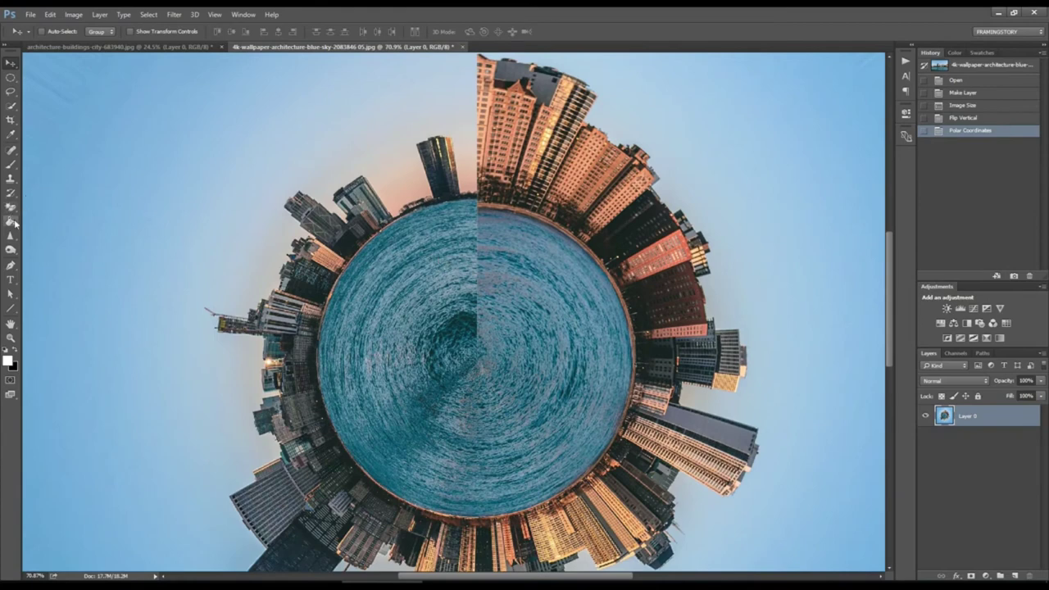
{"action": "key", "text": "s"}
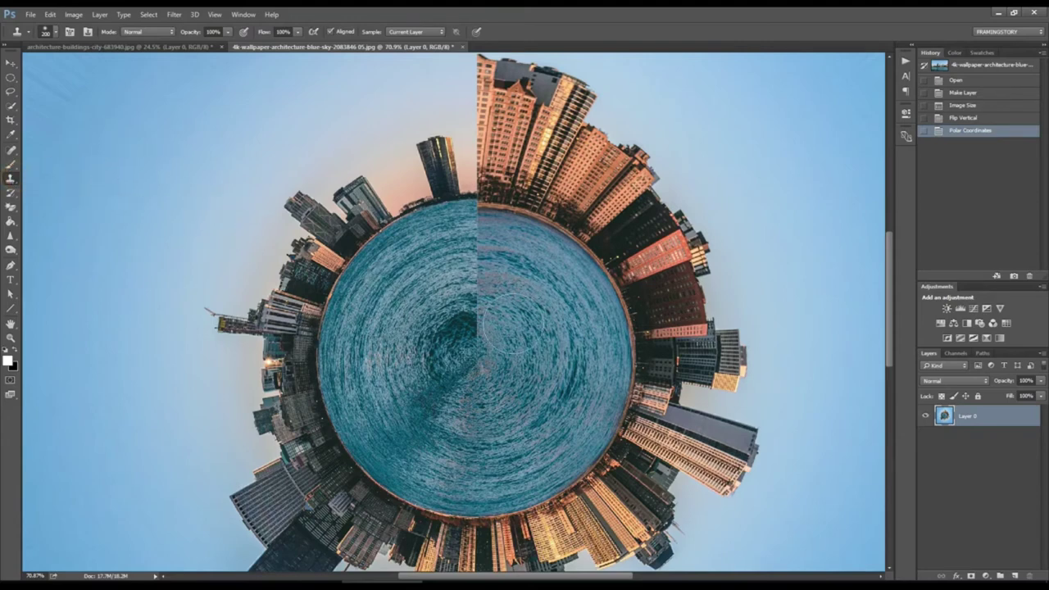
{"action": "left_click", "coordinate": [480, 318]}
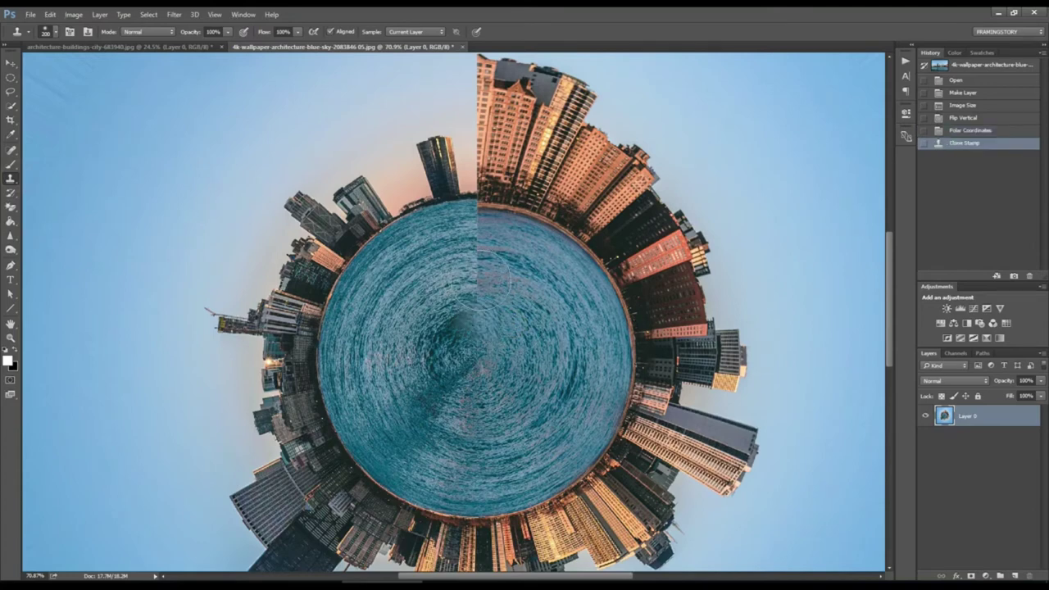
{"action": "left_click", "coordinate": [483, 285]}
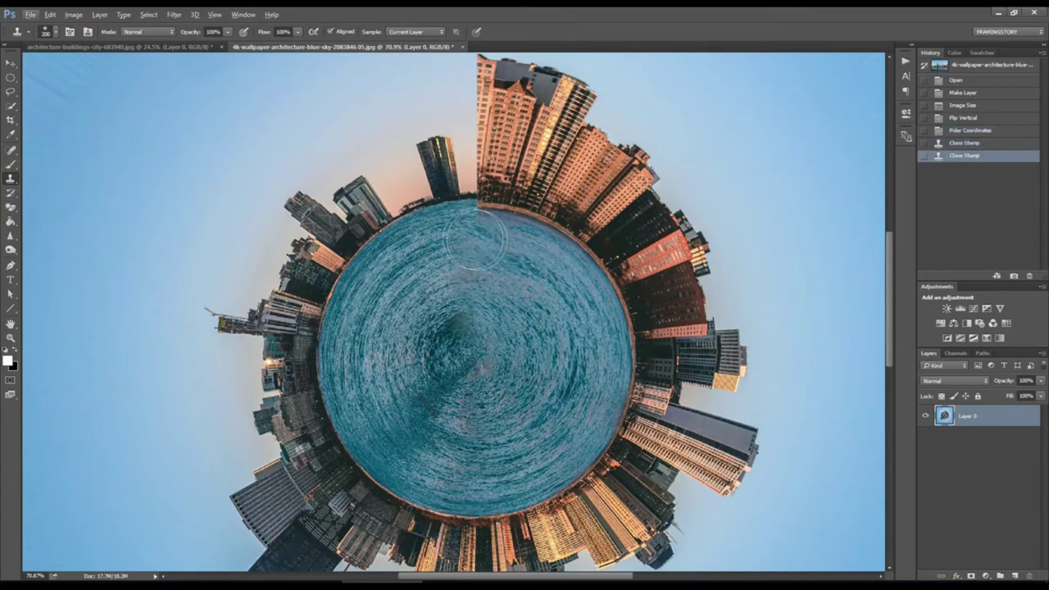
{"action": "left_click_drag", "start_coordinate": [472, 238], "coordinate": [459, 274]}
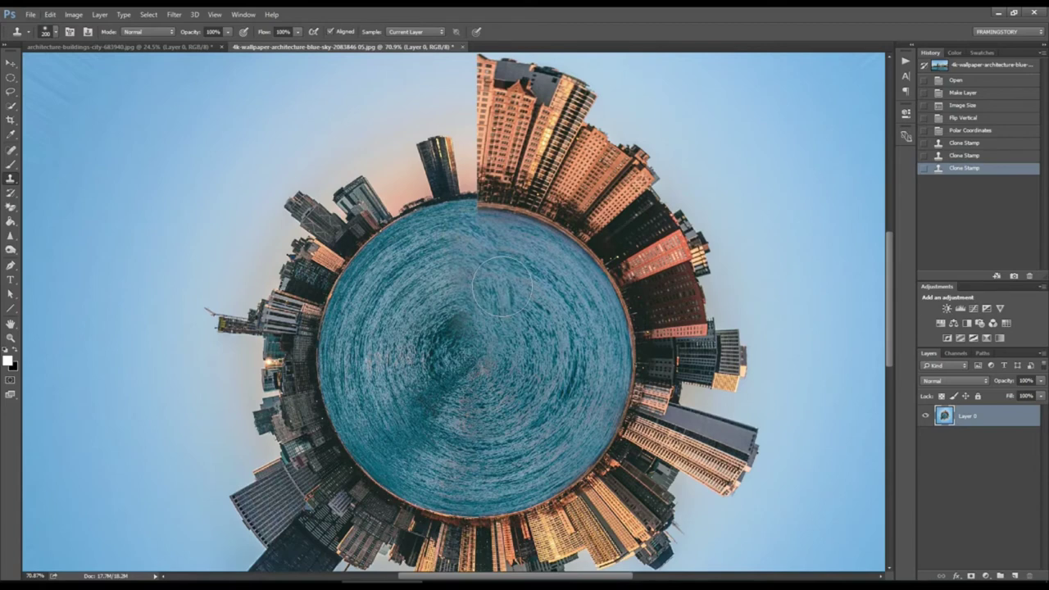
- Clone Stamp over the seam in the upper sky beside the top buildings
{"action": "scroll", "coordinate": [501, 301], "scroll_direction": "down", "scroll_amount": 2}
{"action": "scroll", "coordinate": [402, 153], "scroll_direction": "up", "scroll_amount": 3}
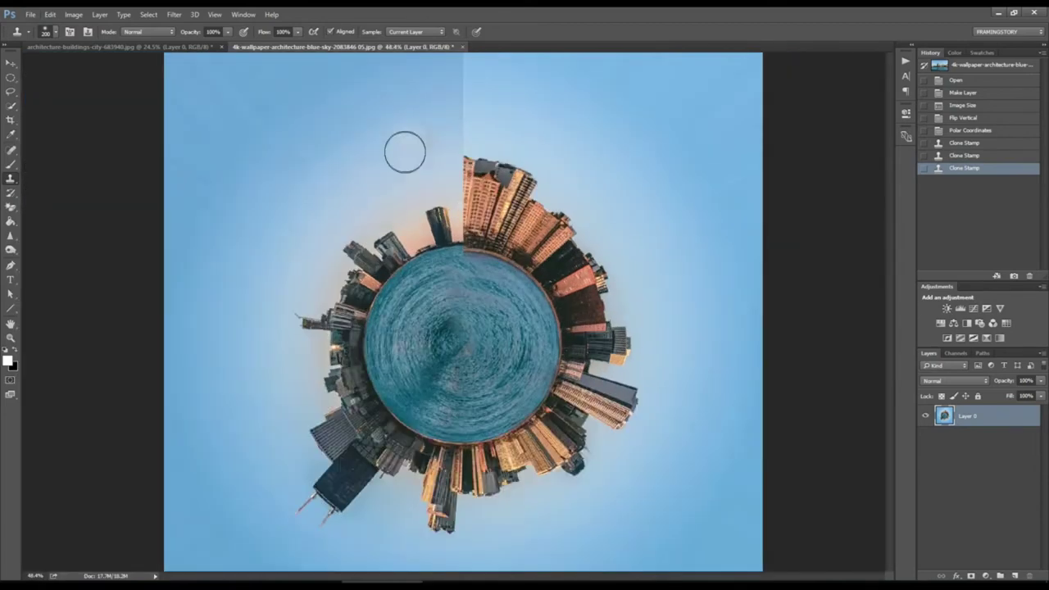
{"action": "left_click_drag", "start_coordinate": [435, 123], "coordinate": [484, 98]}
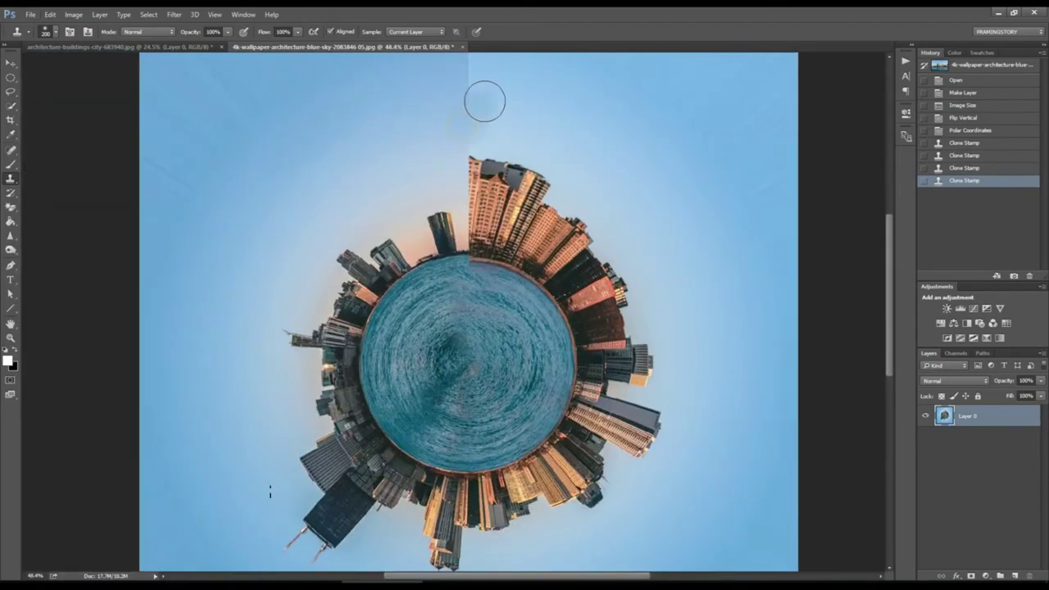
{"action": "scroll", "coordinate": [424, 131], "scroll_direction": "down", "scroll_amount": 1}
{"action": "scroll", "coordinate": [415, 108], "scroll_direction": "down", "scroll_amount": 2}
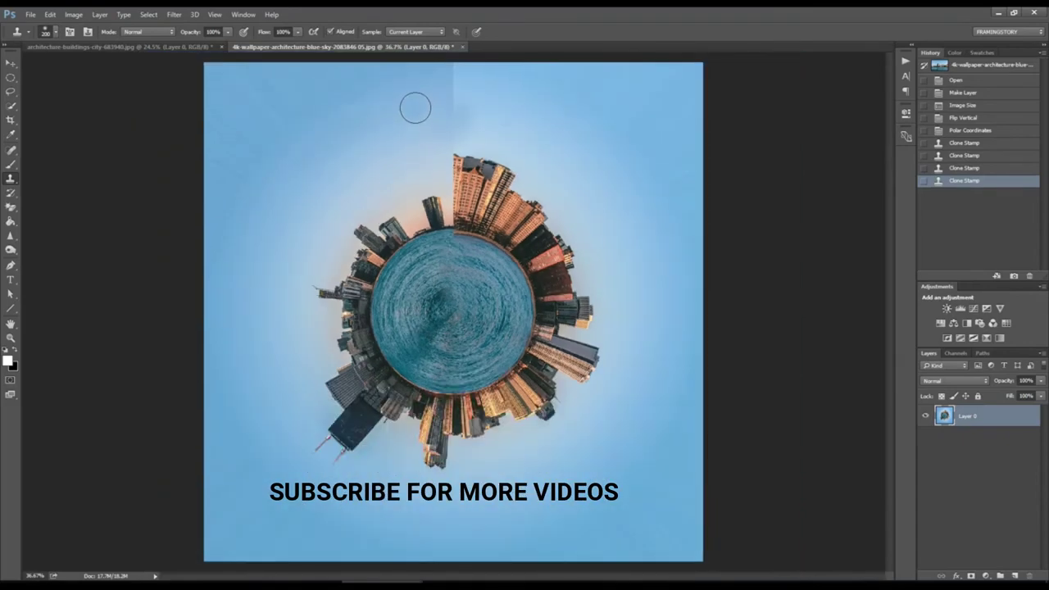
{"action": "left_click_drag", "start_coordinate": [438, 93], "coordinate": [464, 71]}
{"action": "mouse_move", "coordinate": [437, 106]}
{"action": "left_mouse_down"}
{"action": "mouse_move", "coordinate": [459, 90]}
{"action": "mouse_move", "coordinate": [447, 137]}
{"action": "left_mouse_up"}
{"action": "left_click", "coordinate": [447, 136]}
{"action": "left_click", "coordinate": [449, 136]}
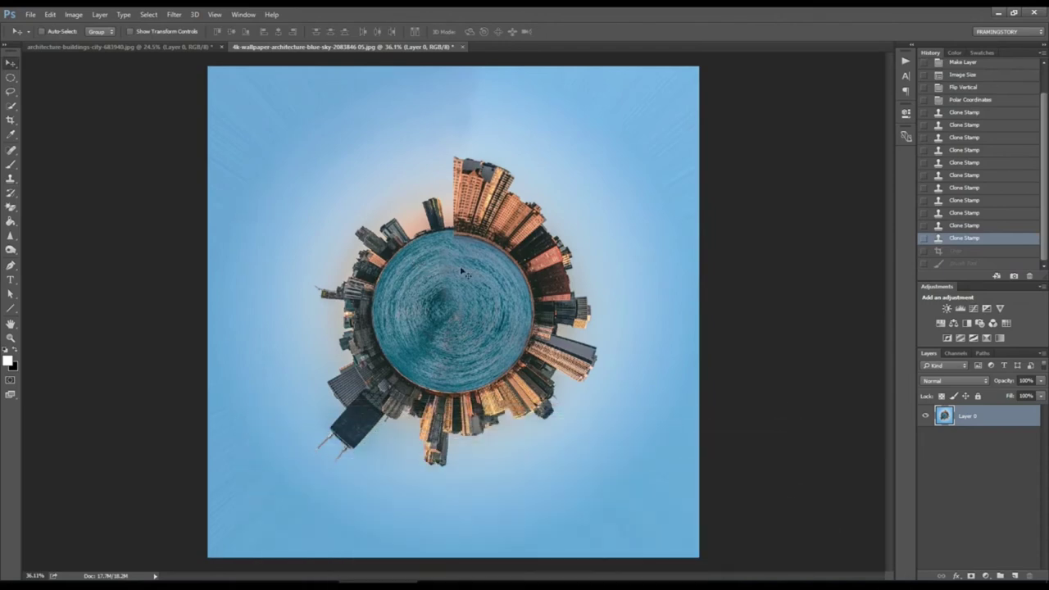
- Add a Vibrance adjustment layer set to Vibrance +18 and Saturation +11
{"action": "left_click", "coordinate": [988, 577]}
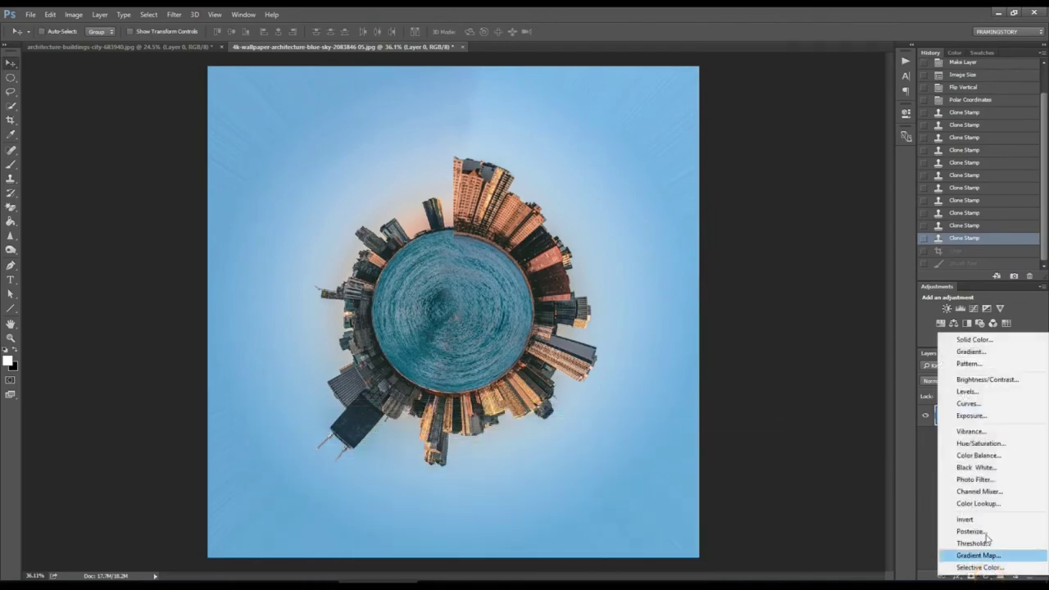
{"action": "left_click", "coordinate": [963, 433]}
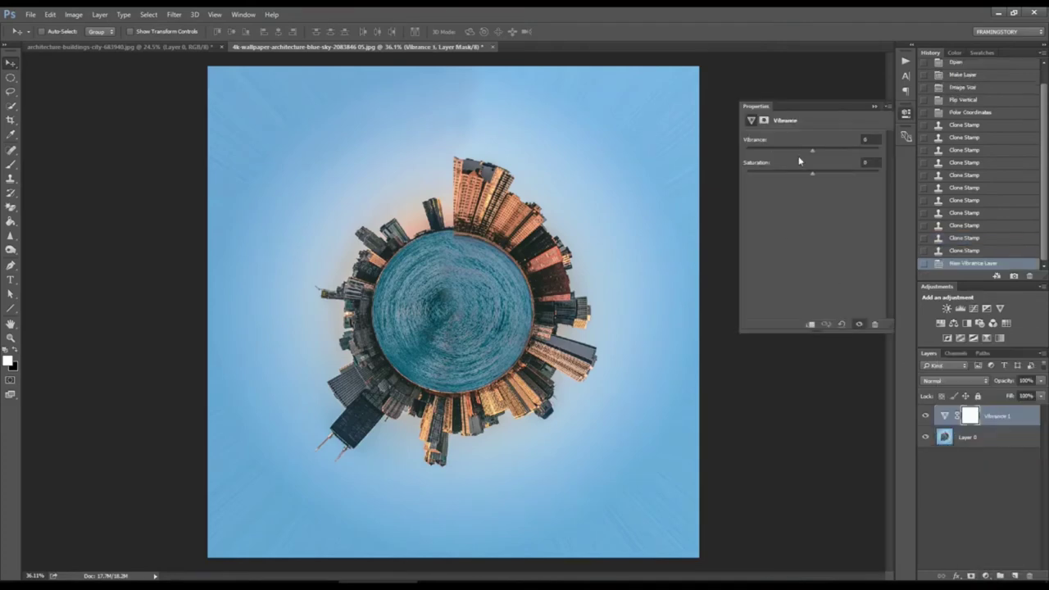
{"action": "mouse_move", "coordinate": [812, 154]}
{"action": "left_mouse_down"}
{"action": "mouse_move", "coordinate": [787, 154]}
{"action": "mouse_move", "coordinate": [824, 154]}
{"action": "mouse_move", "coordinate": [796, 175]}
{"action": "mouse_move", "coordinate": [820, 178]}
{"action": "left_mouse_up"}
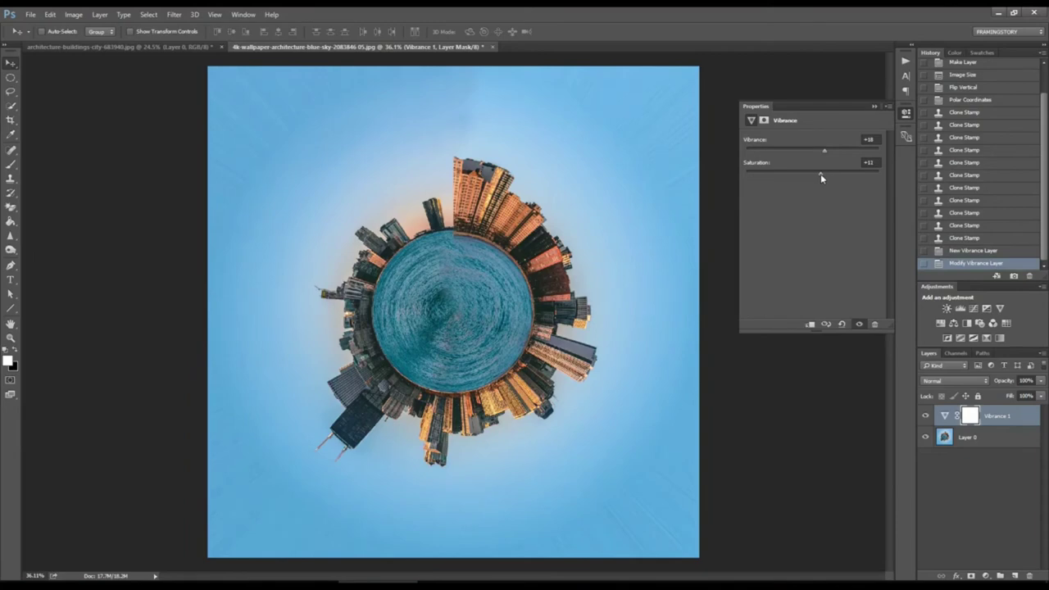
{"action": "left_click", "coordinate": [877, 110]}
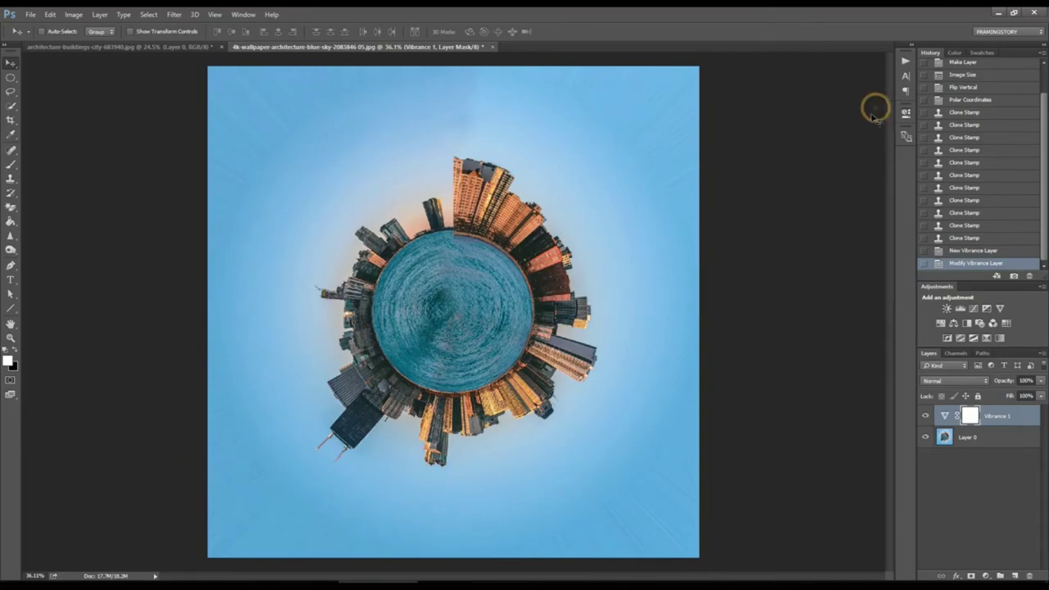
- Crop the image to a tighter landscape frame centred on the tiny planet
{"action": "left_click", "coordinate": [10, 120]}
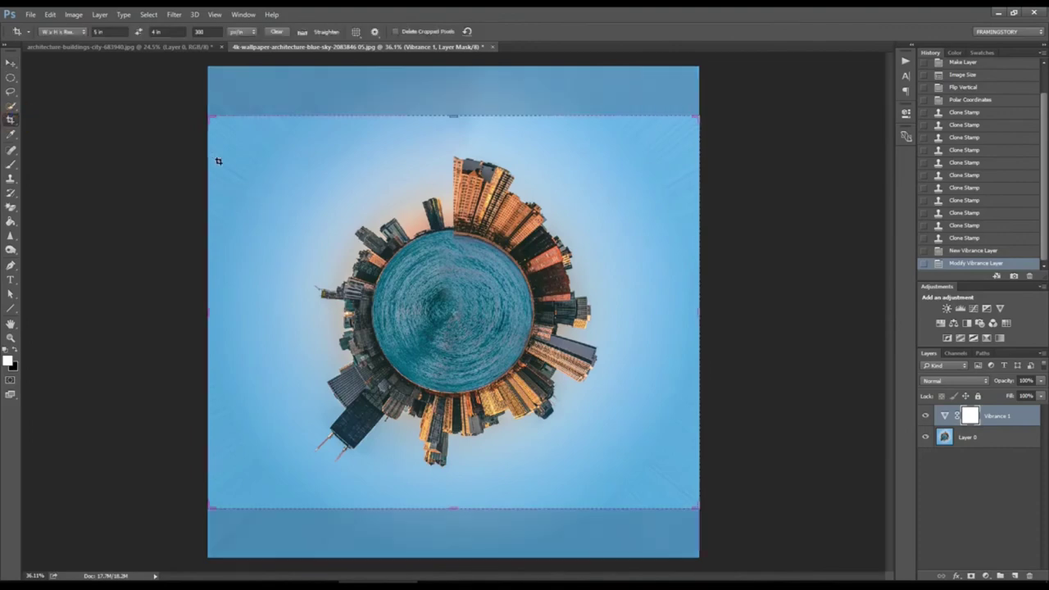
{"action": "left_click_drag", "start_coordinate": [207, 118], "coordinate": [235, 130]}
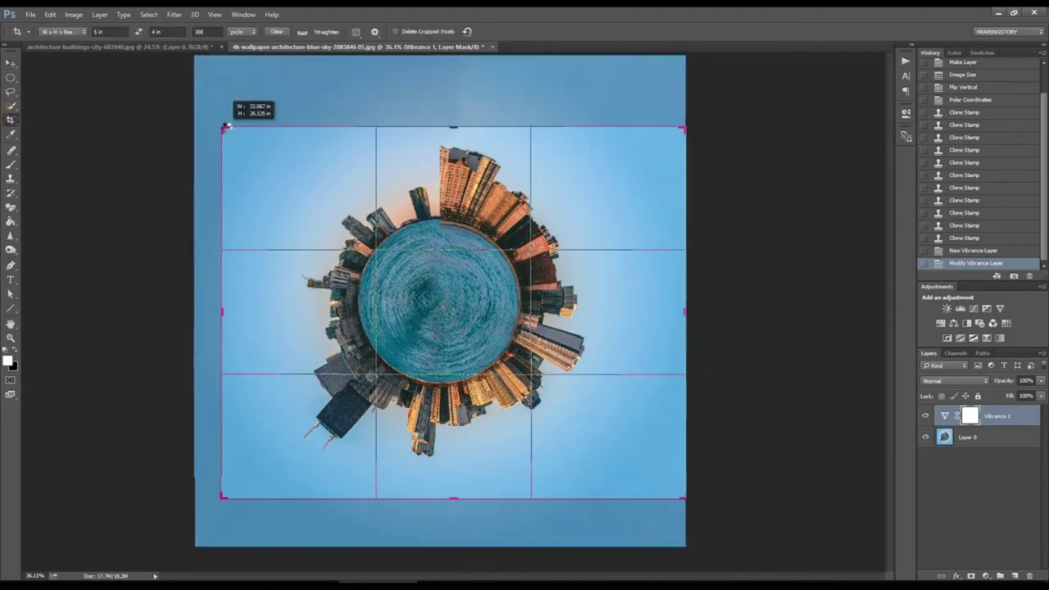
{"action": "left_click_drag", "start_coordinate": [235, 129], "coordinate": [235, 136]}
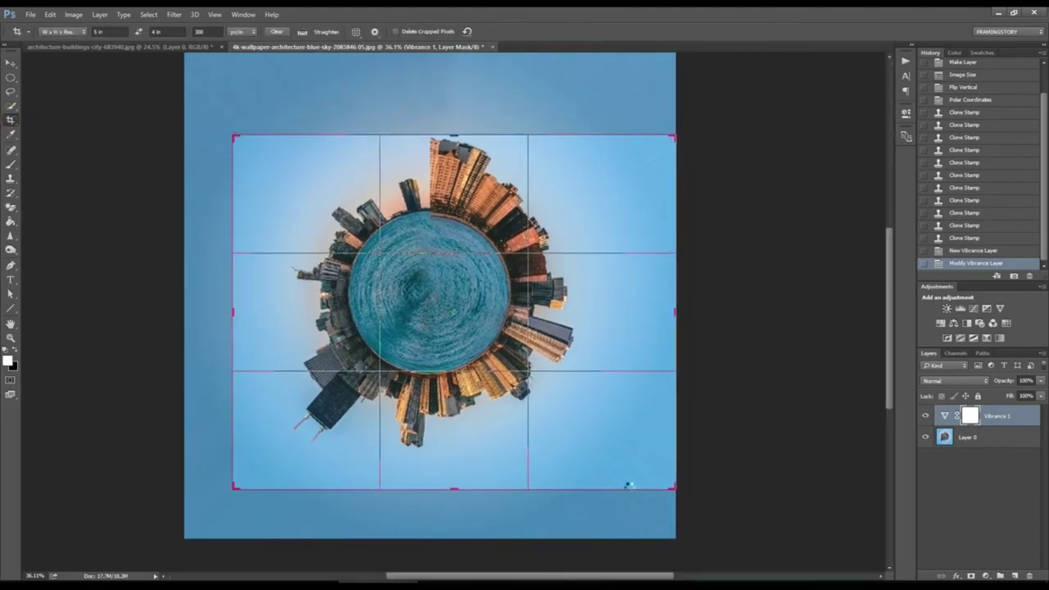
{"action": "left_click_drag", "start_coordinate": [672, 489], "coordinate": [644, 489]}
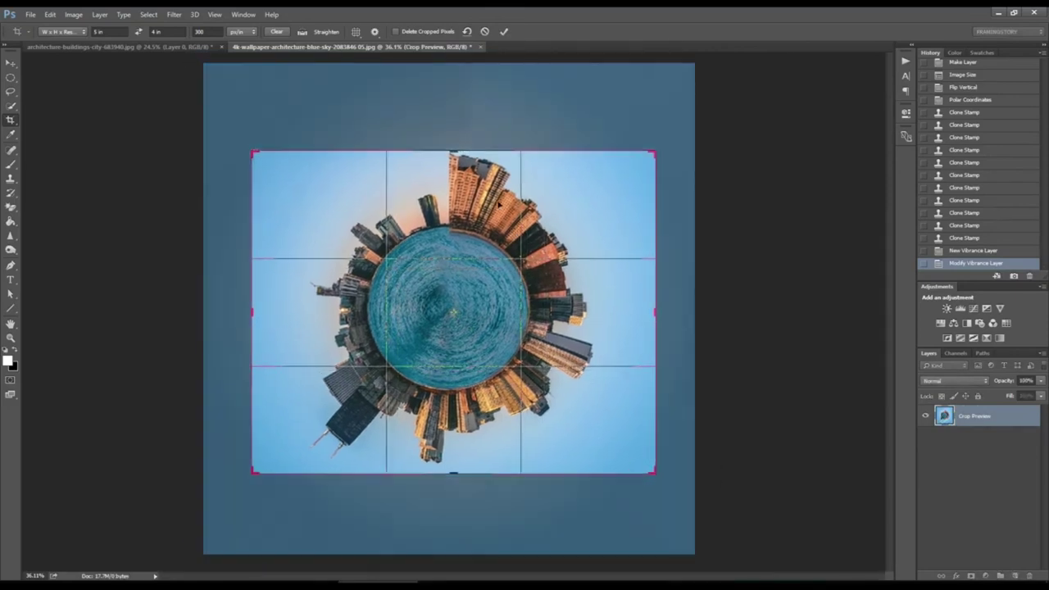
{"action": "left_click_drag", "start_coordinate": [456, 153], "coordinate": [454, 147]}
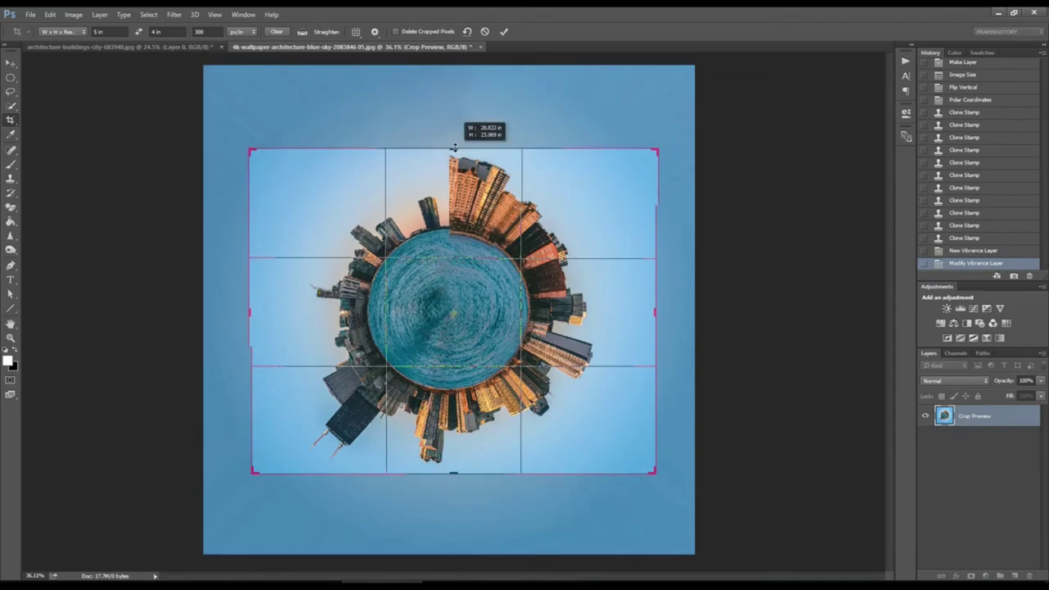
{"action": "left_click", "coordinate": [503, 32]}
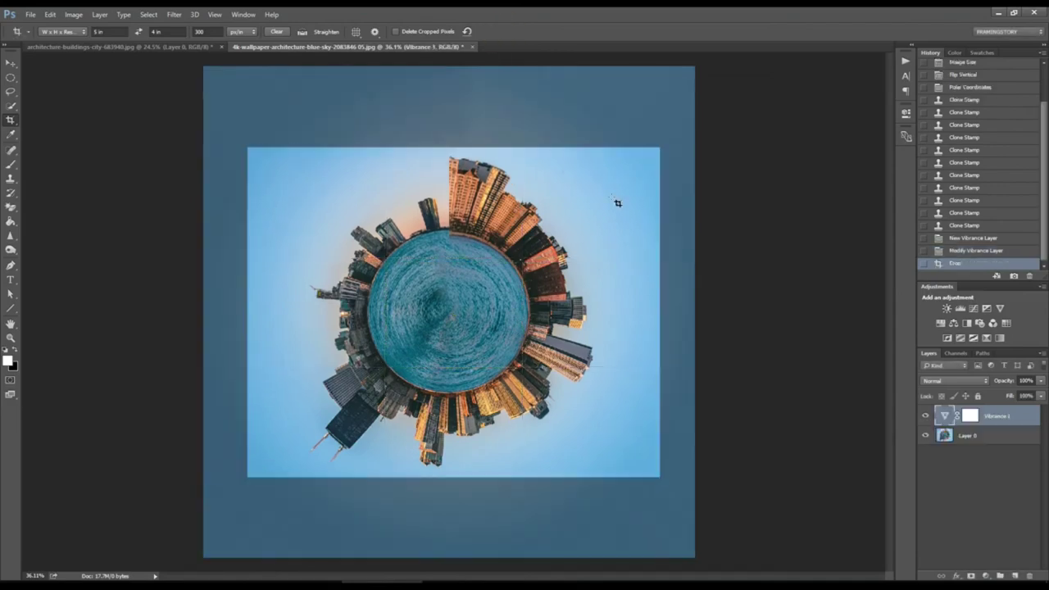
{"action": "scroll", "coordinate": [440, 287], "scroll_direction": "up", "scroll_amount": 4}
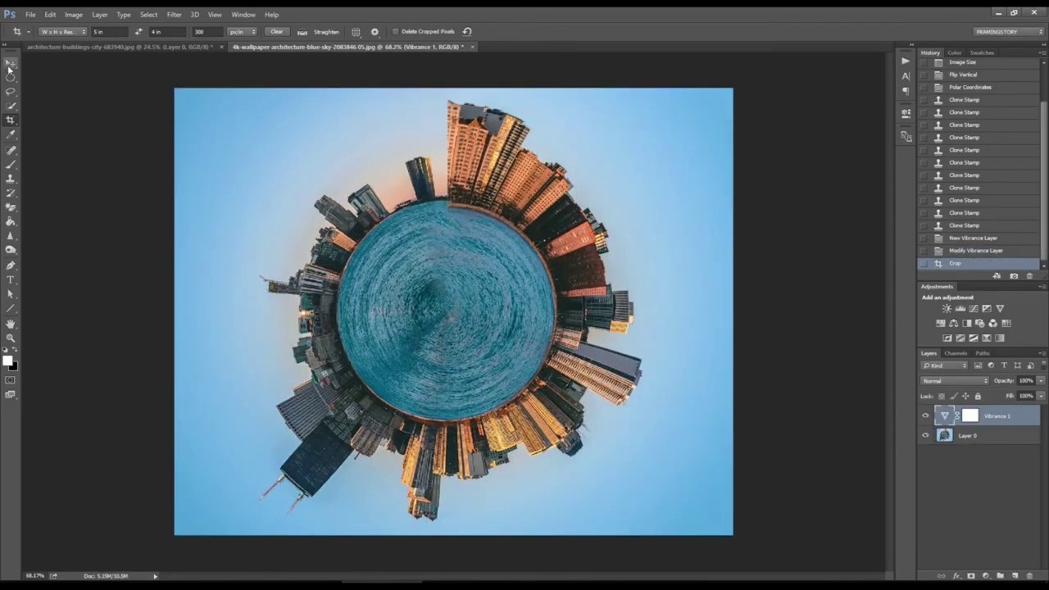
{"action": "left_click", "coordinate": [13, 63]}
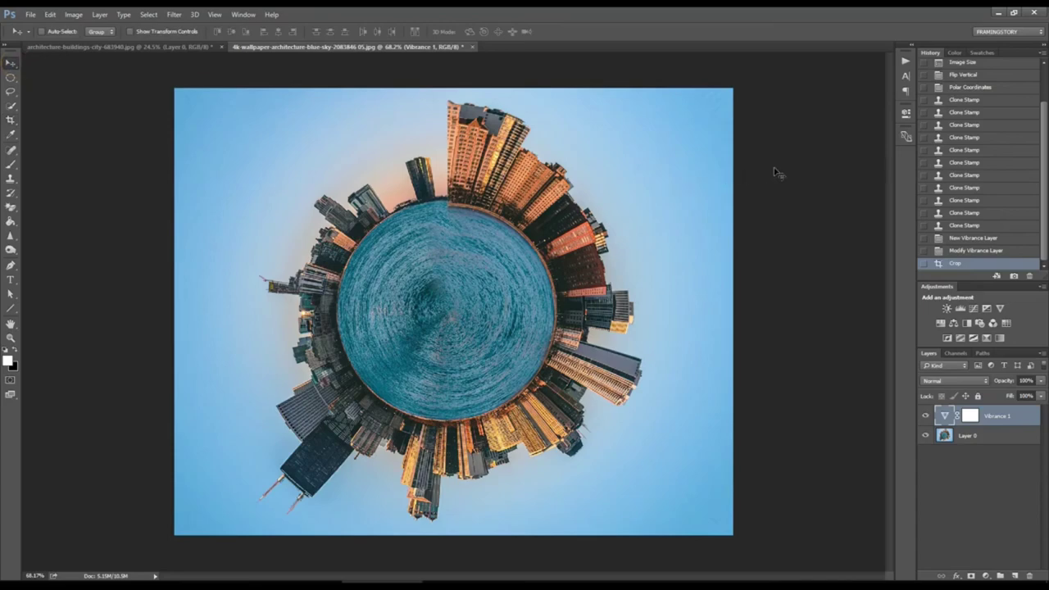